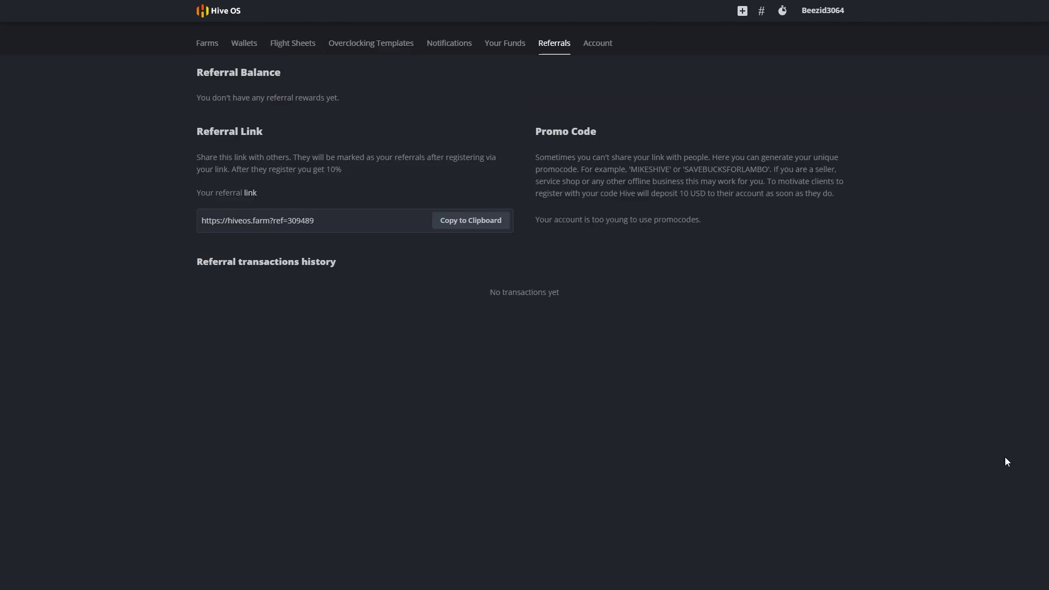
Select the referral link, then go back to the Hive OS farms dashboard.
triple_click(322, 222)
left_click(387, 232)
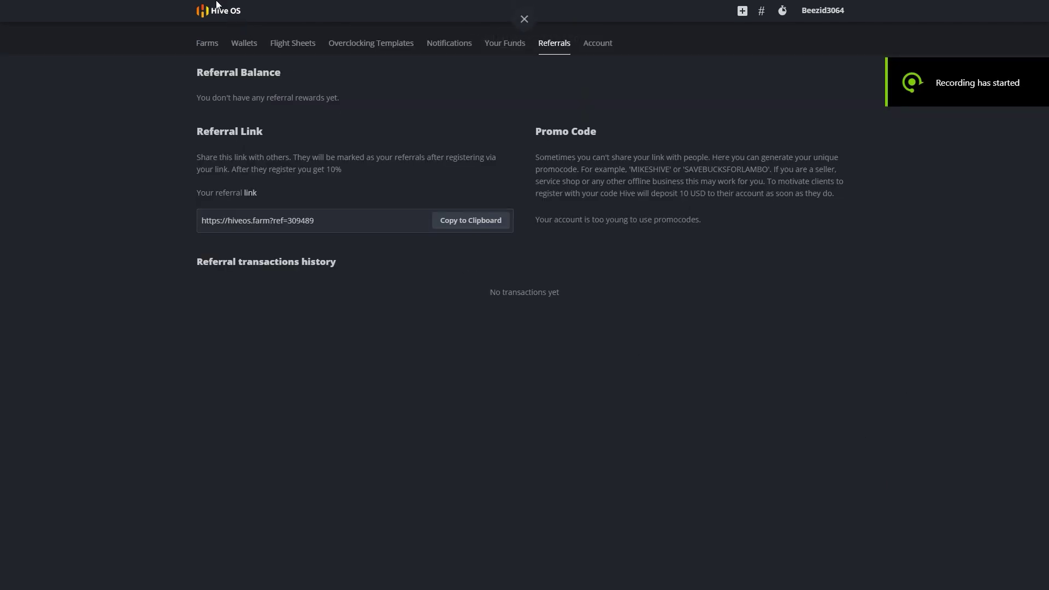
From the farms dashboard, create and save a farm named 'new'.
left_click(223, 18)
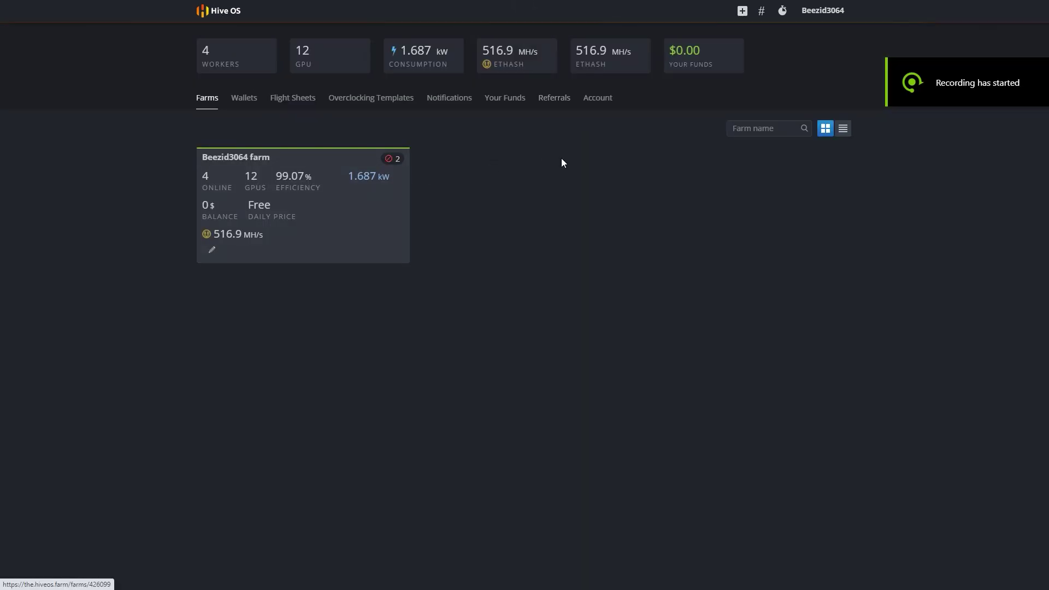
left_click(743, 11)
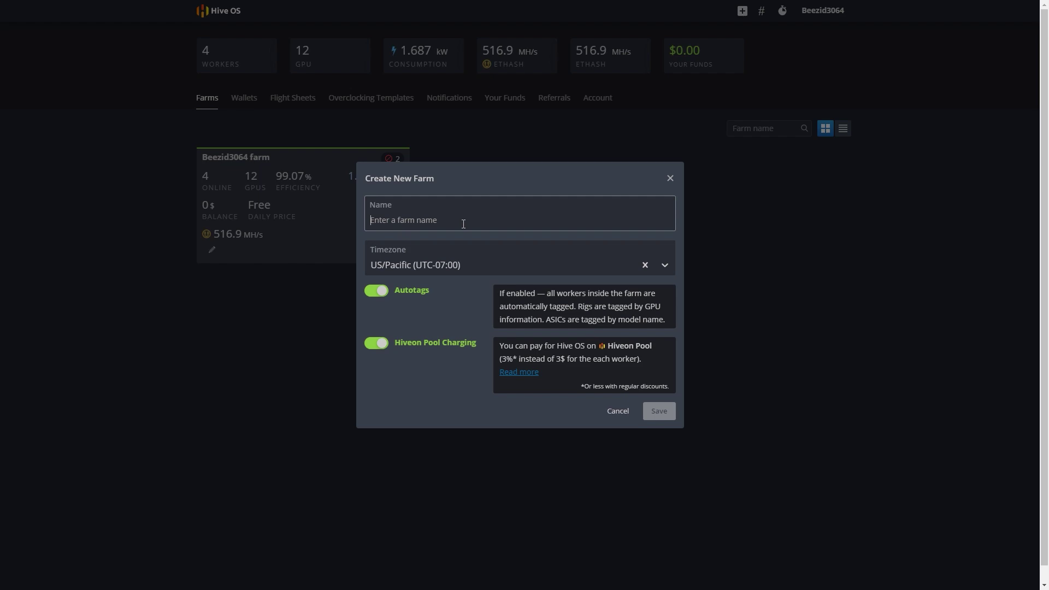
type("new")
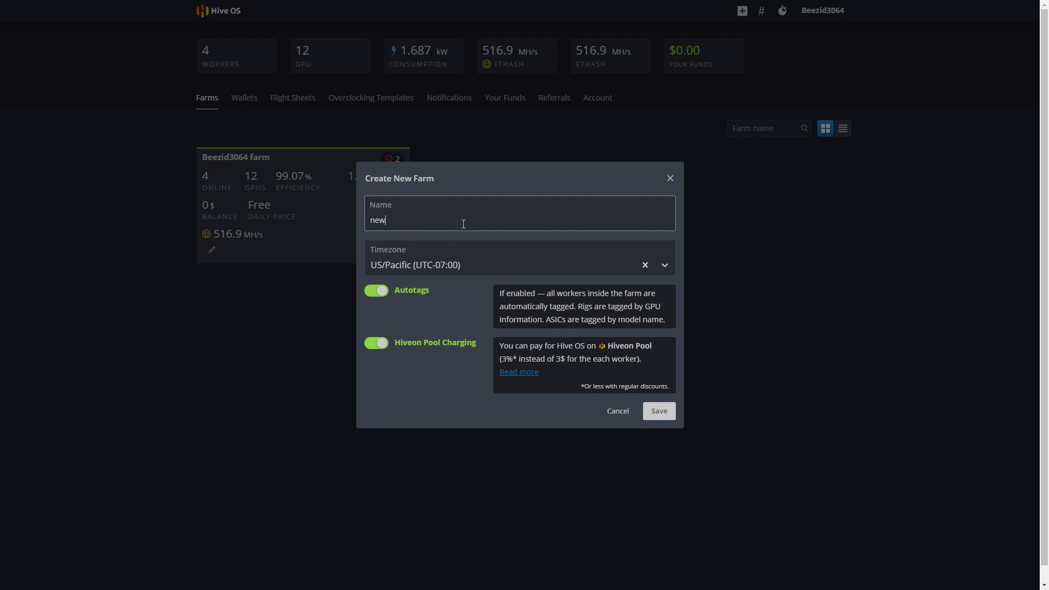
left_click(660, 411)
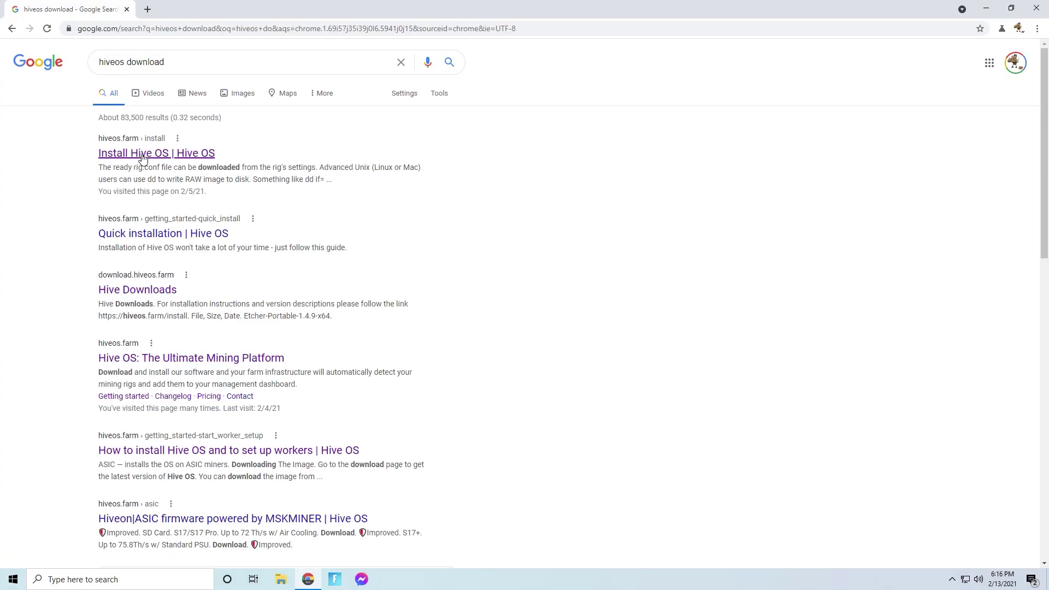
Download the stable GPU rig image ZIP from the Install Hive OS guide and open the Etcher site.
left_click(124, 158)
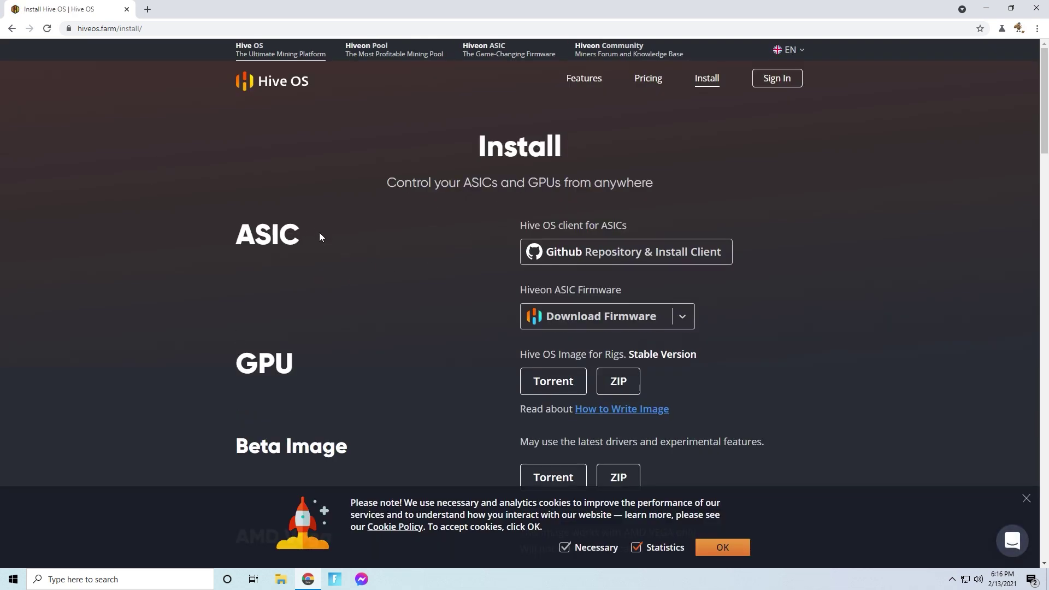
scroll(439, 204, "down", 2)
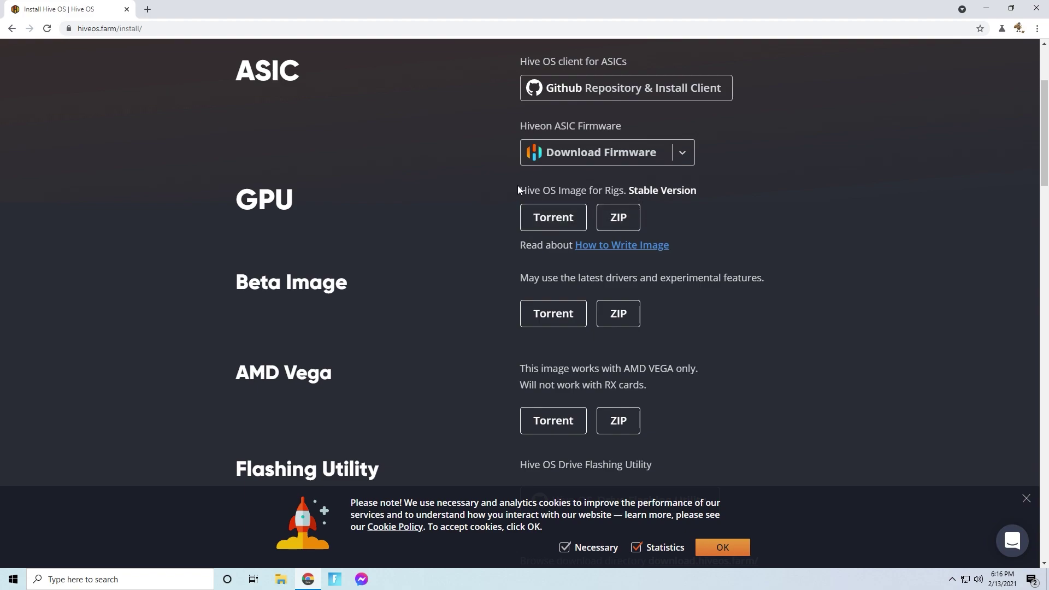
scroll(527, 190, "up", 1)
left_click(616, 271)
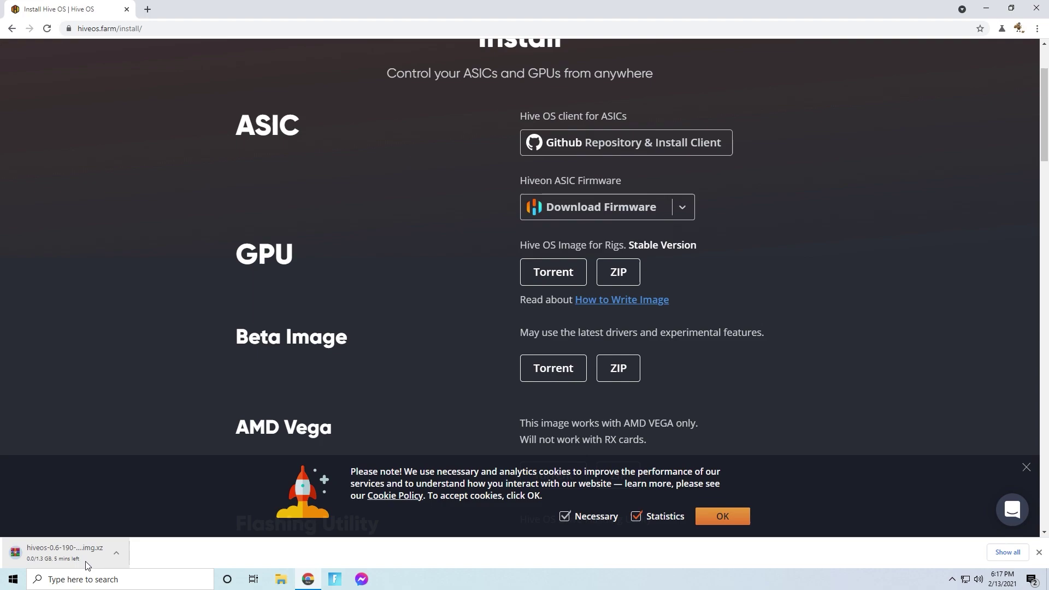
left_click_drag(373, 11, 766, 11)
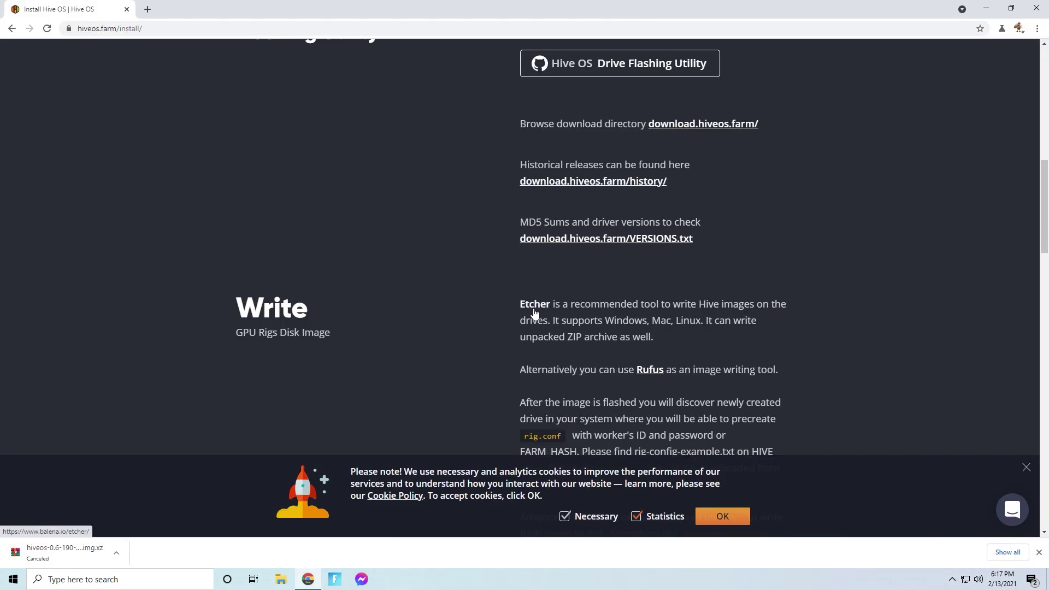
left_click(535, 309)
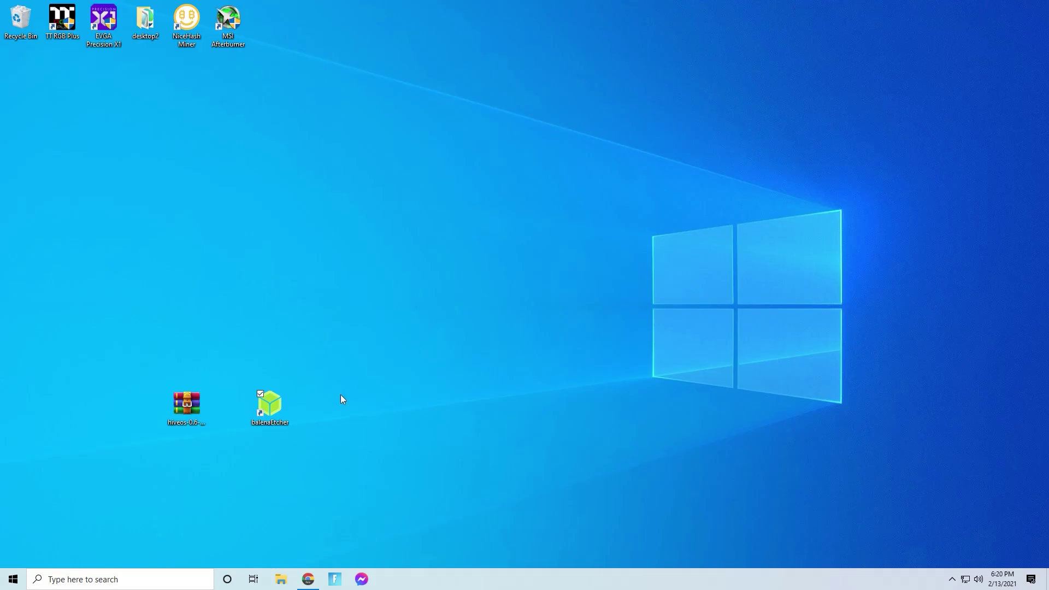
Move the balenaEtcher and hiveos image icons side by side near the desktop centre.
left_click_drag(283, 420, 336, 386)
left_click_drag(543, 305, 565, 306)
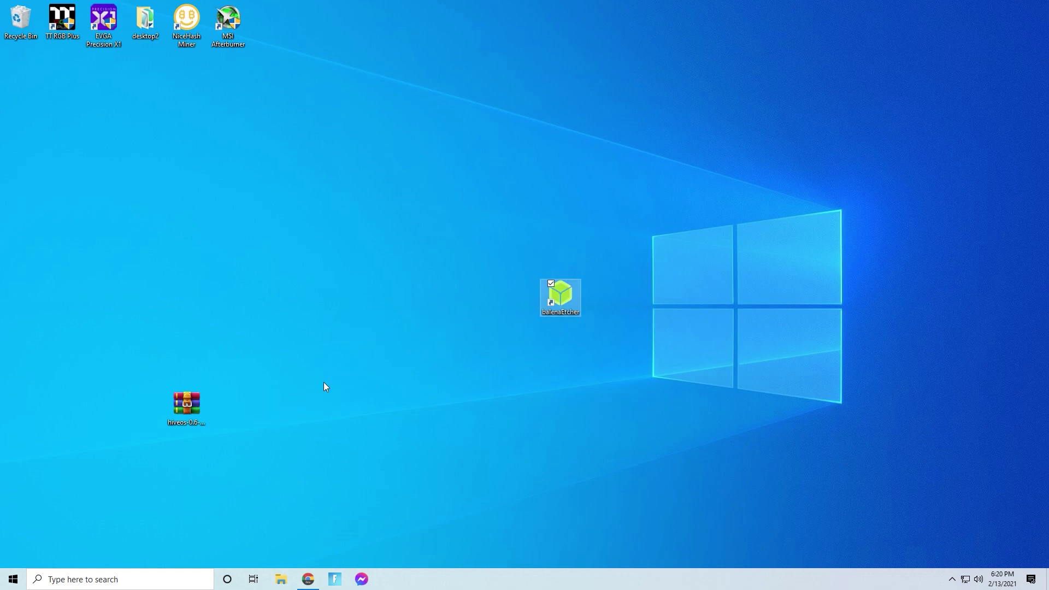
left_click_drag(177, 420, 370, 331)
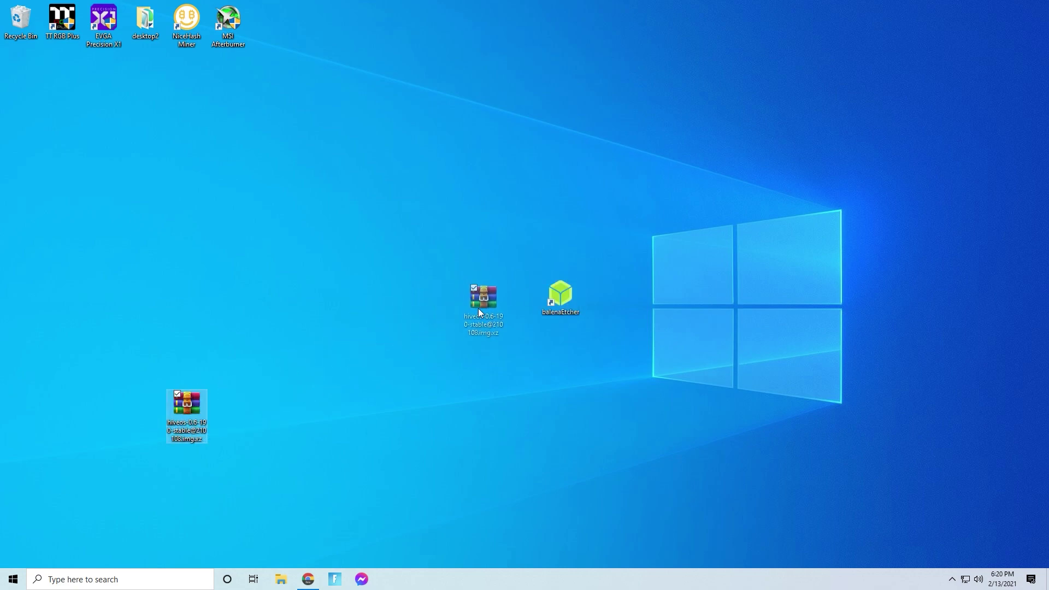
left_click_drag(478, 308, 478, 309)
Run balenaEtcher as administrator and approve the UAC prompt.
left_click(565, 310)
right_click(567, 309)
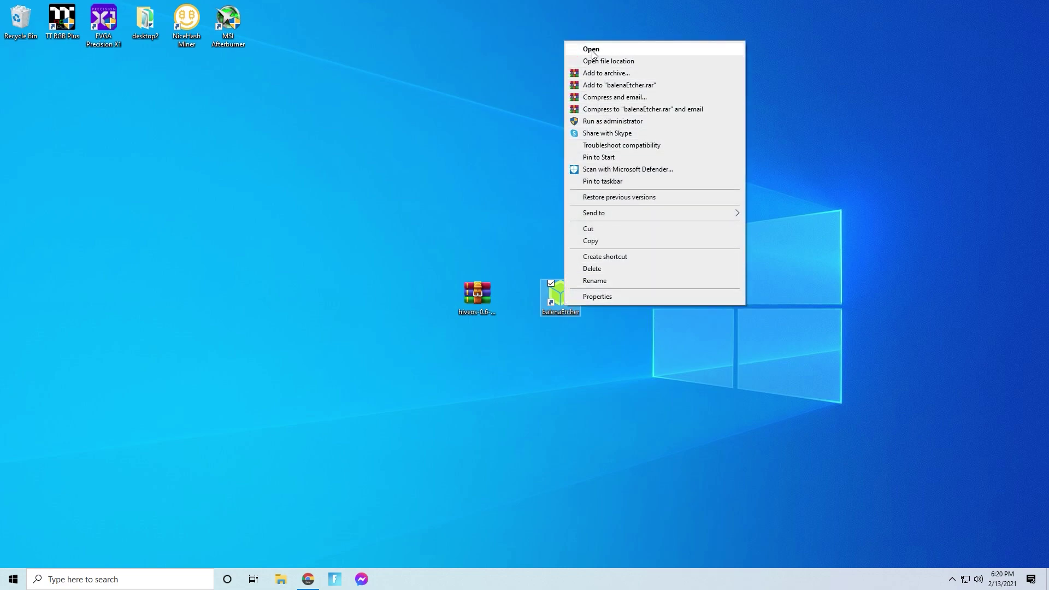
left_click(596, 121)
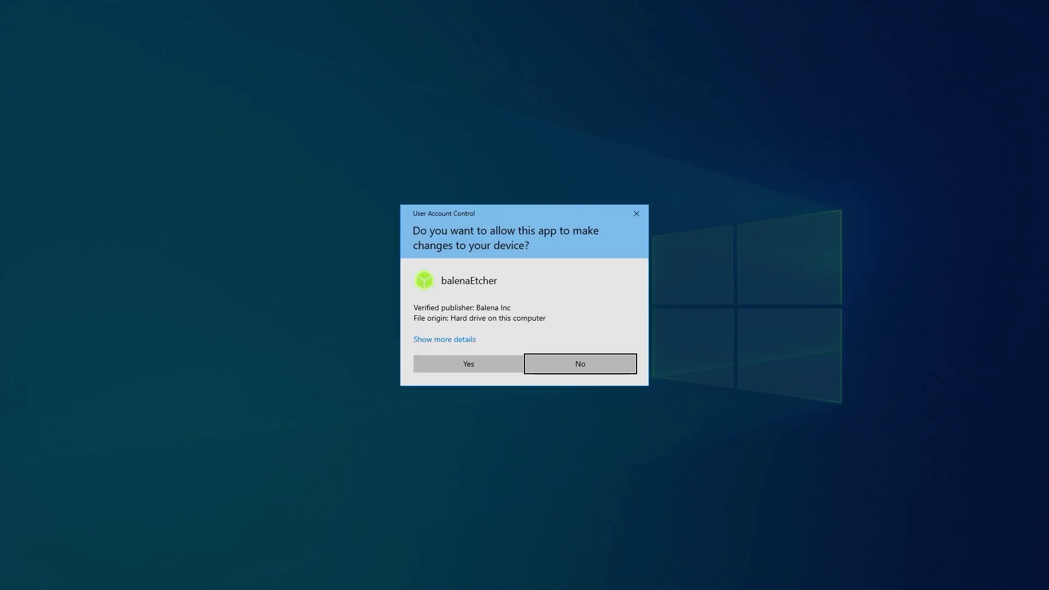
left_click(496, 369)
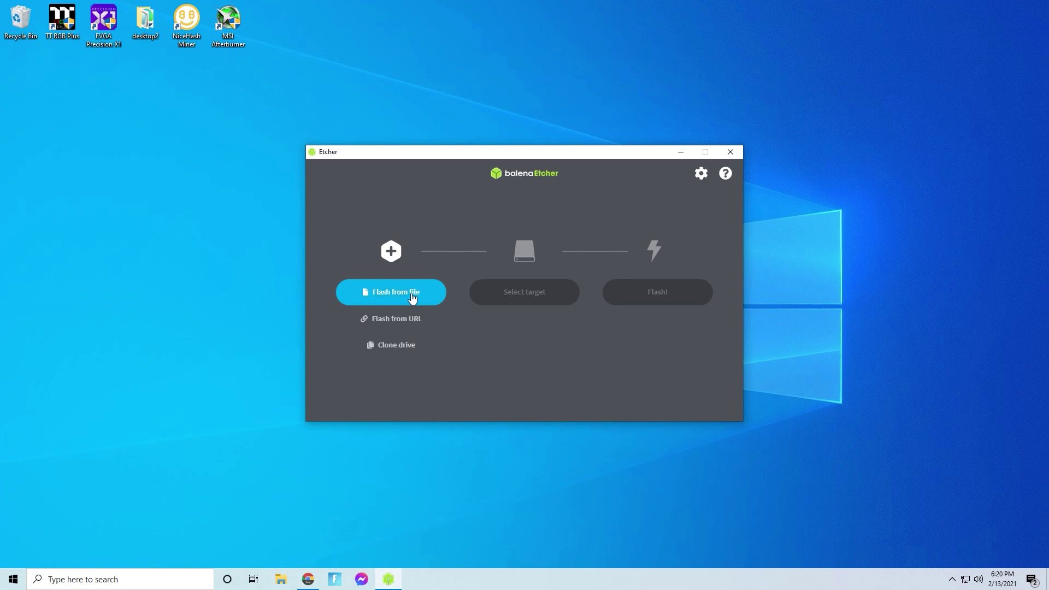
Load the hiveos image, target the hidden 128 GB Samsung drive, and flash it after confirming the erase.
left_click(412, 298)
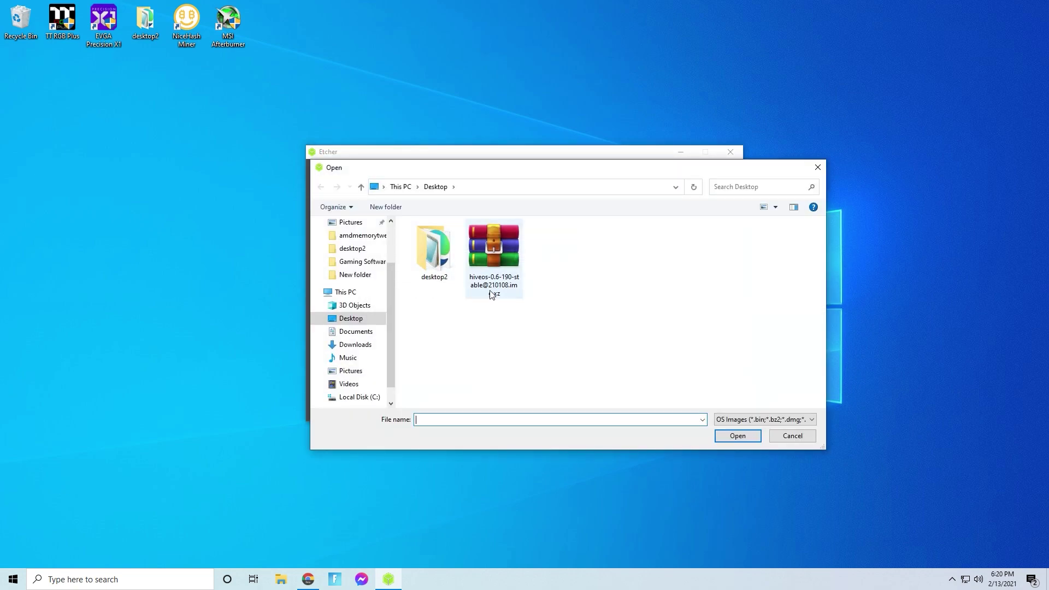
double_click(498, 261)
left_click(549, 161)
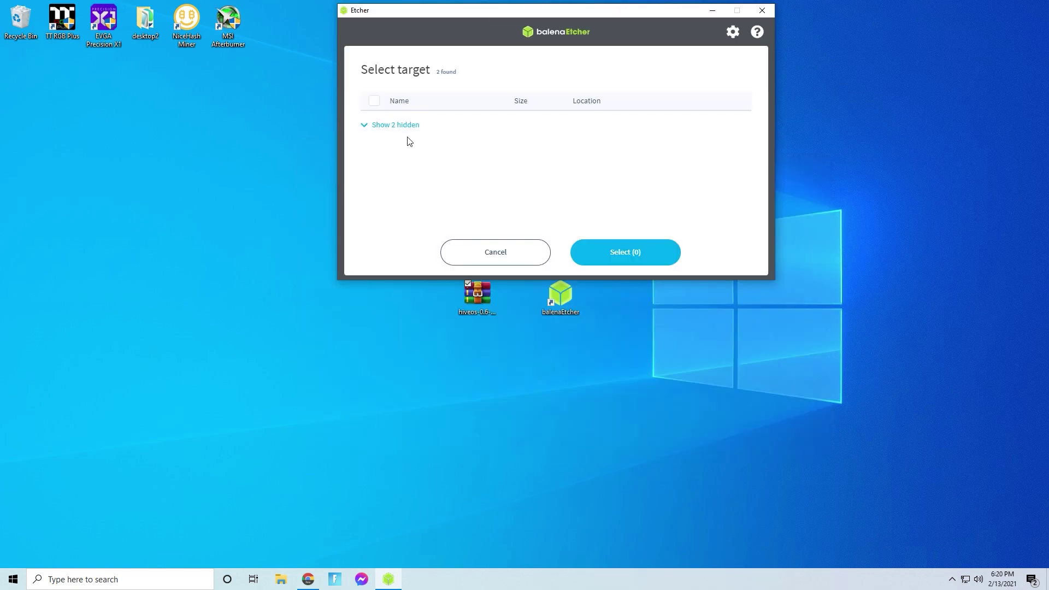
left_click(391, 126)
left_click(375, 145)
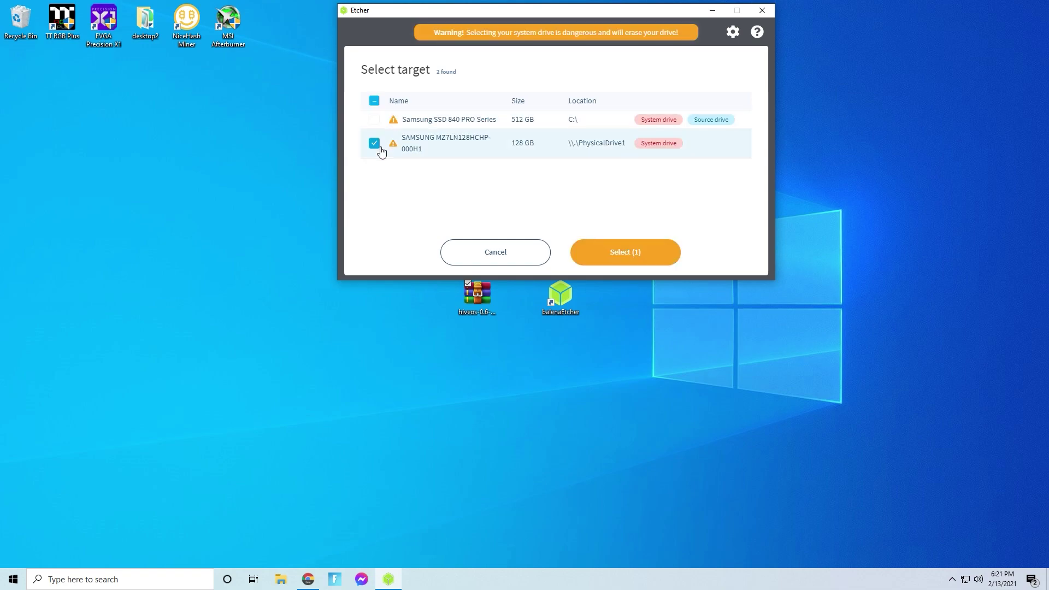
left_click(620, 254)
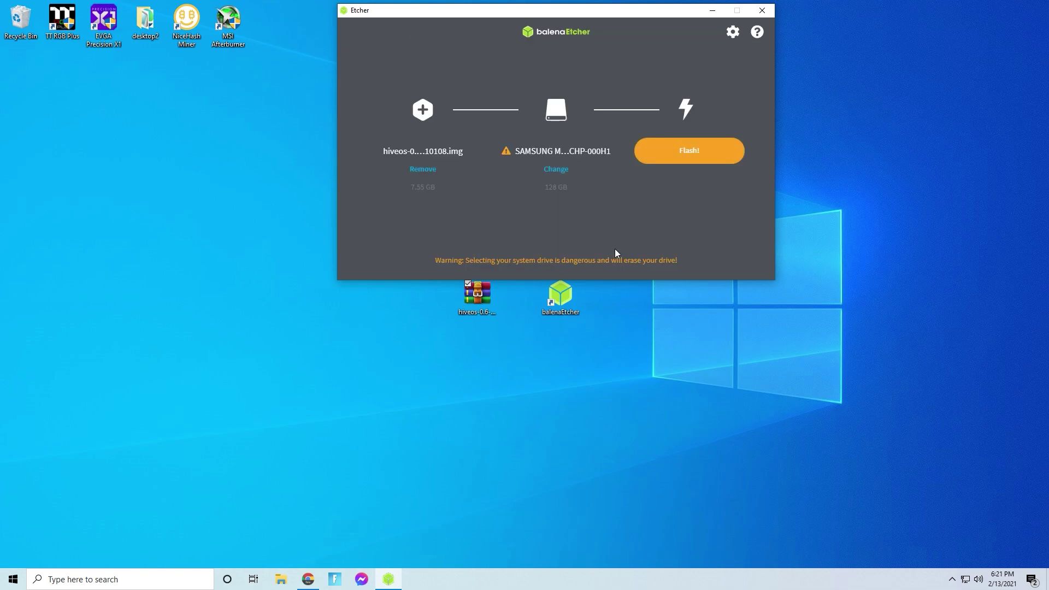
left_click(691, 160)
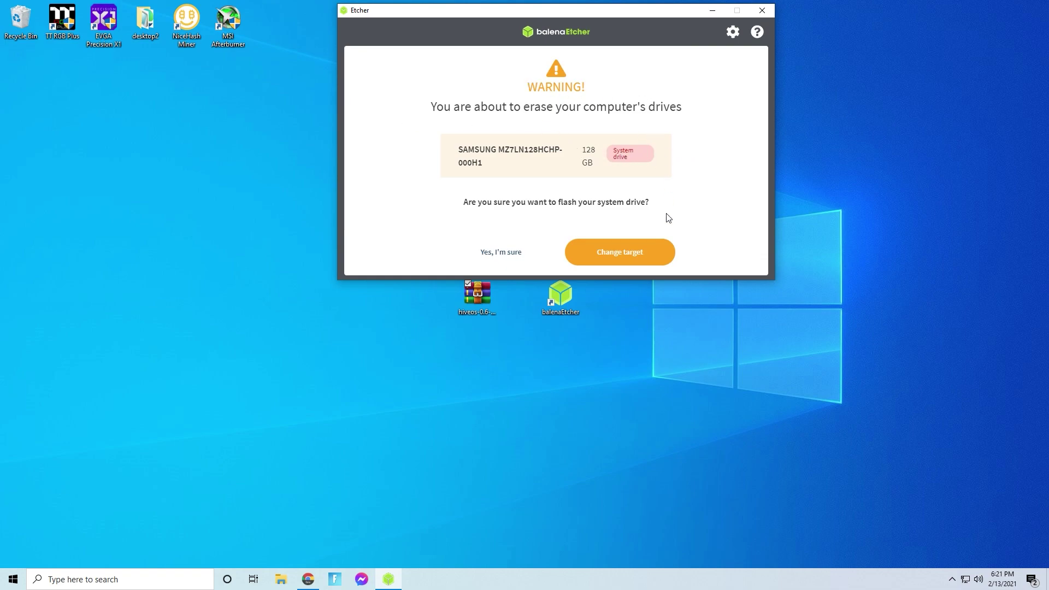
left_click(497, 254)
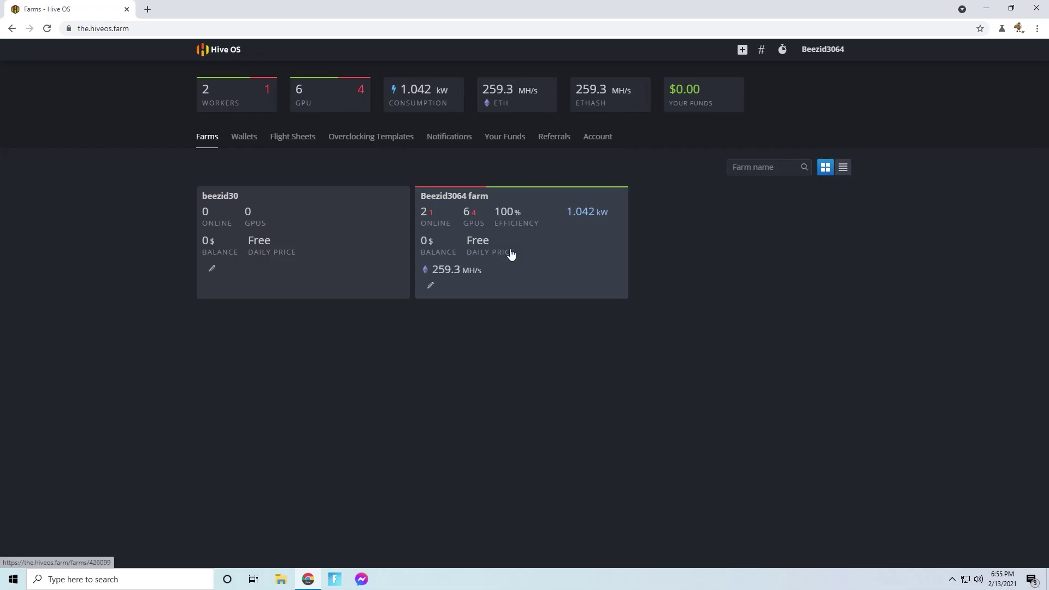
left_click(509, 254)
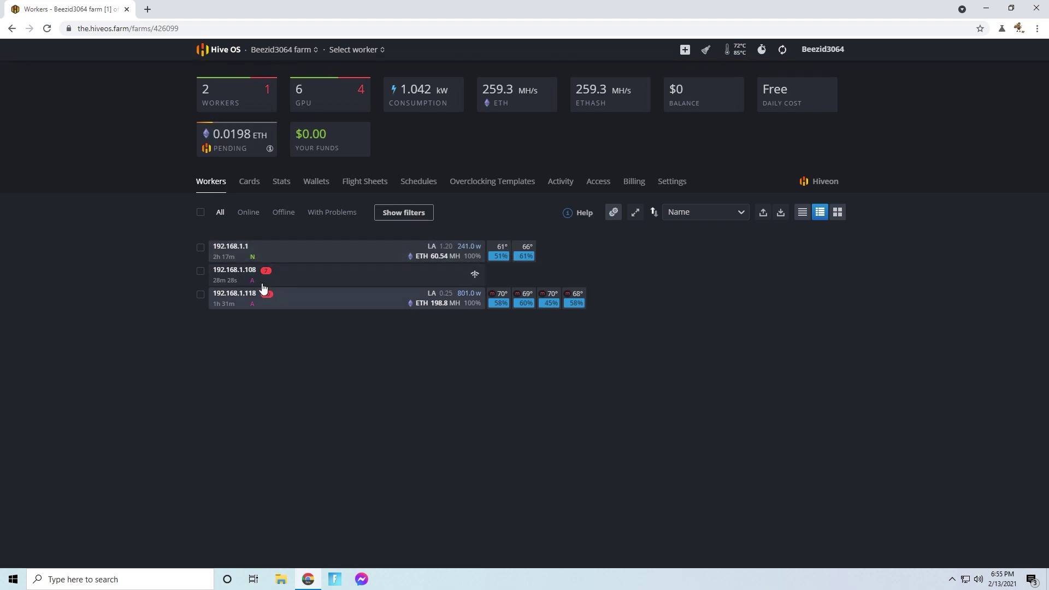
left_click(687, 51)
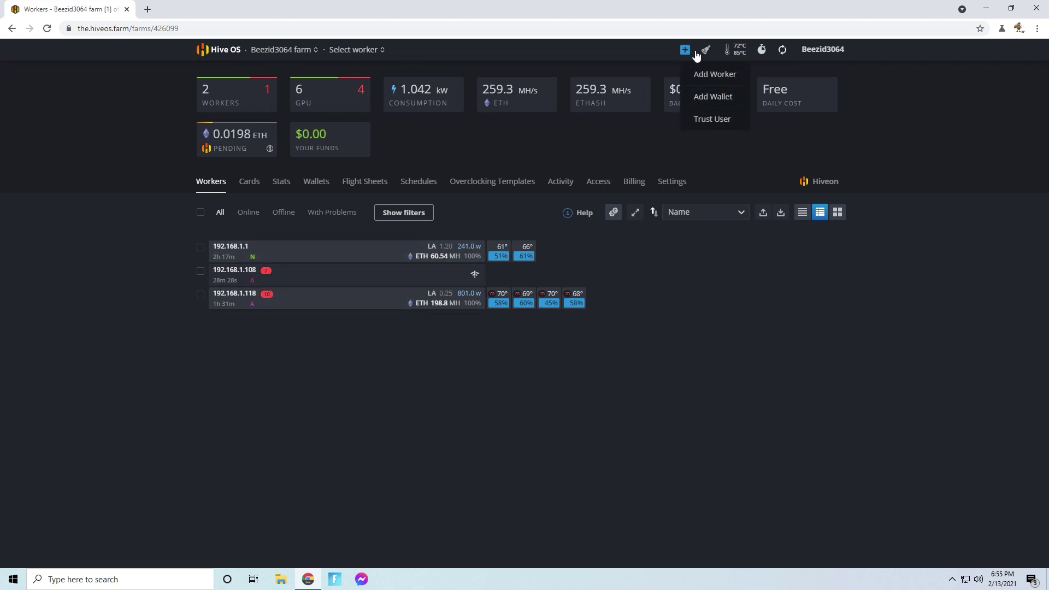
left_click(719, 75)
type("192.168.1.131")
key("Tab")
type("1")
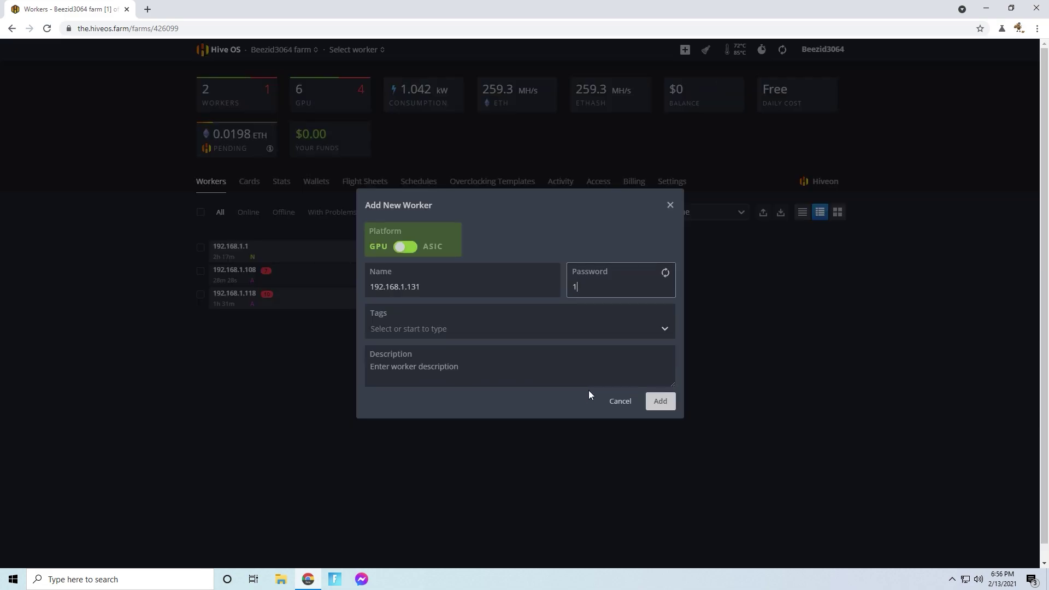
left_click(663, 402)
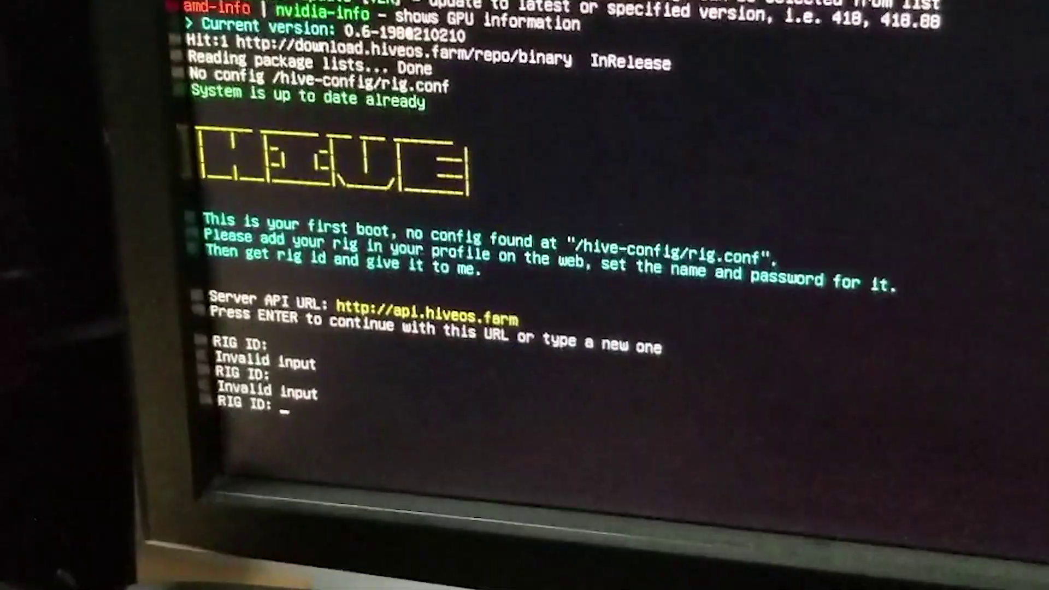
type("1206149")
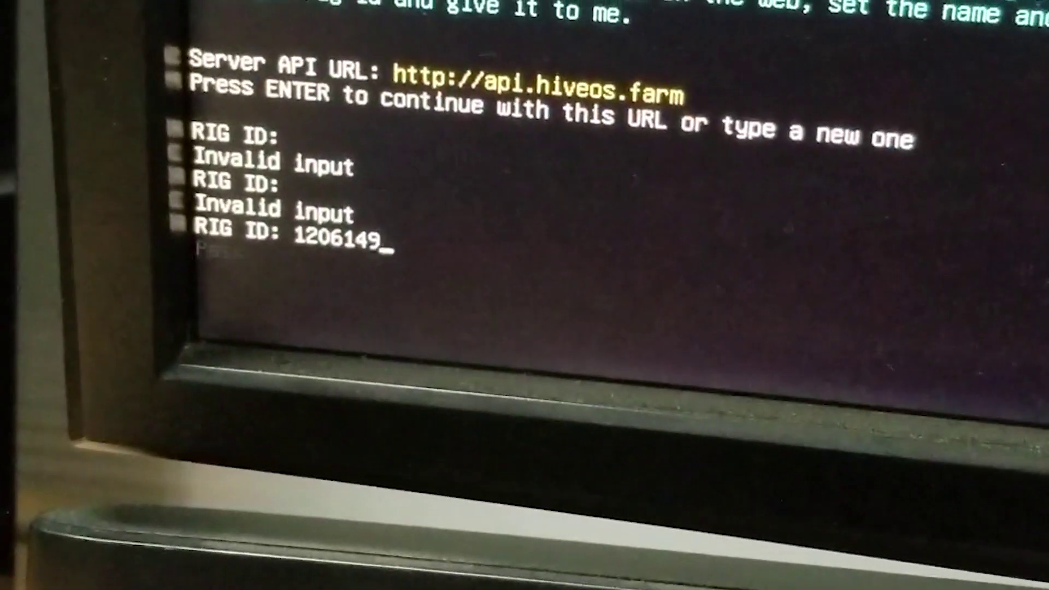
key("Return")
type("1")
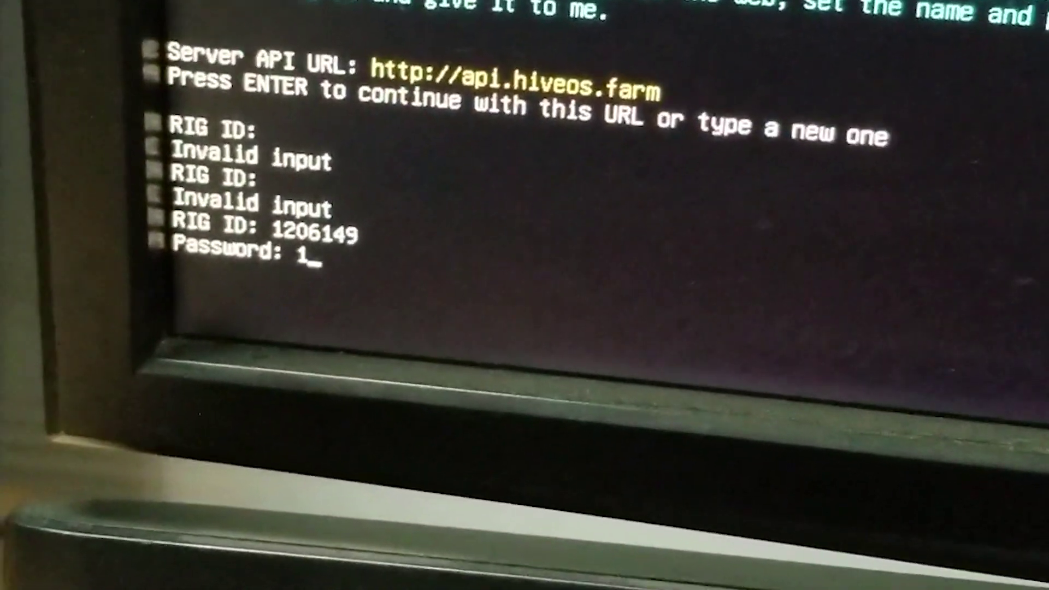
key("Return")
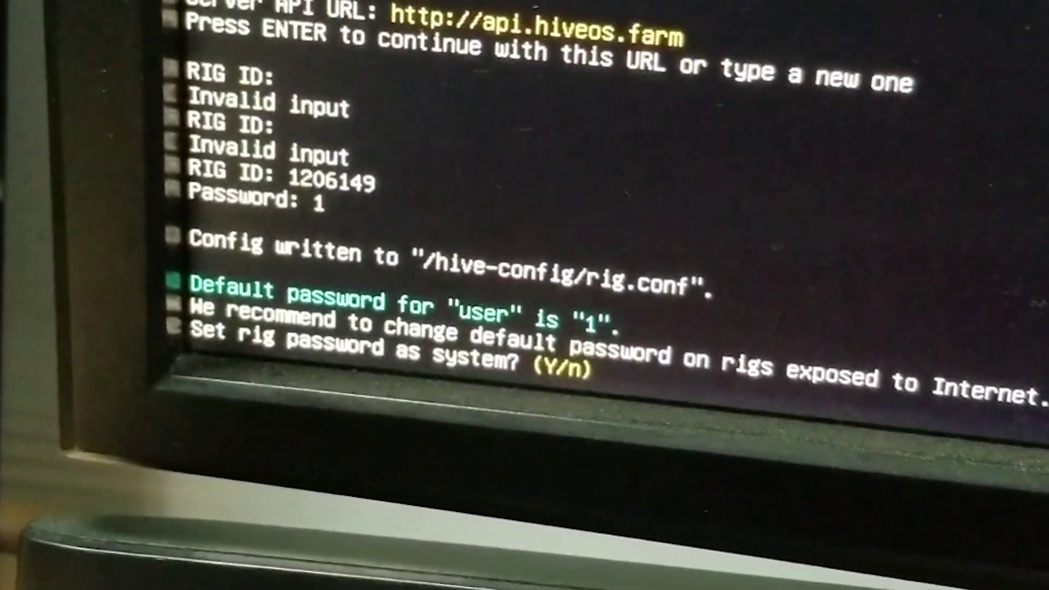
type("y")
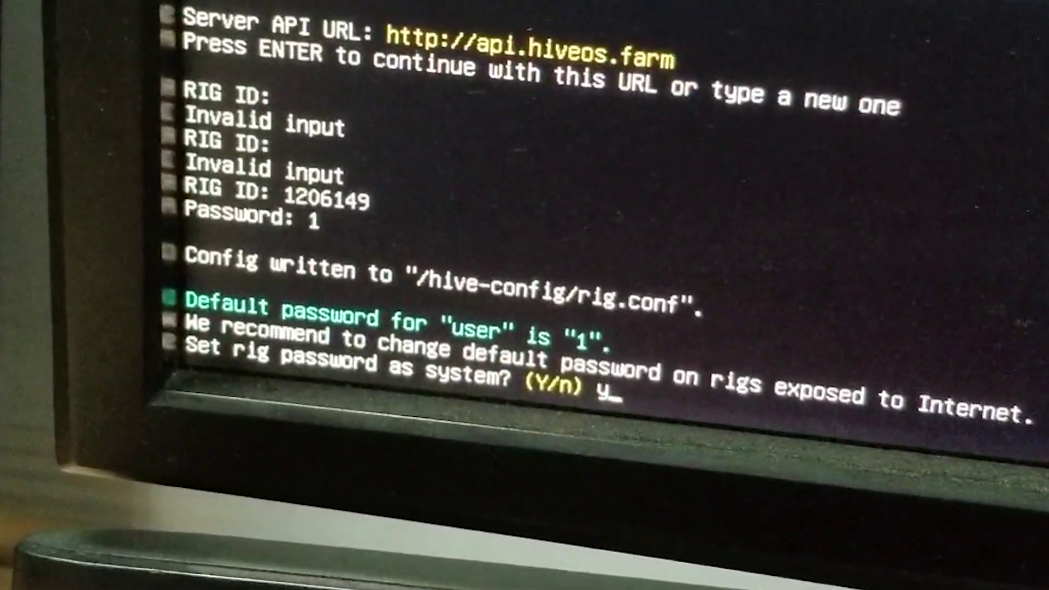
key("Return")
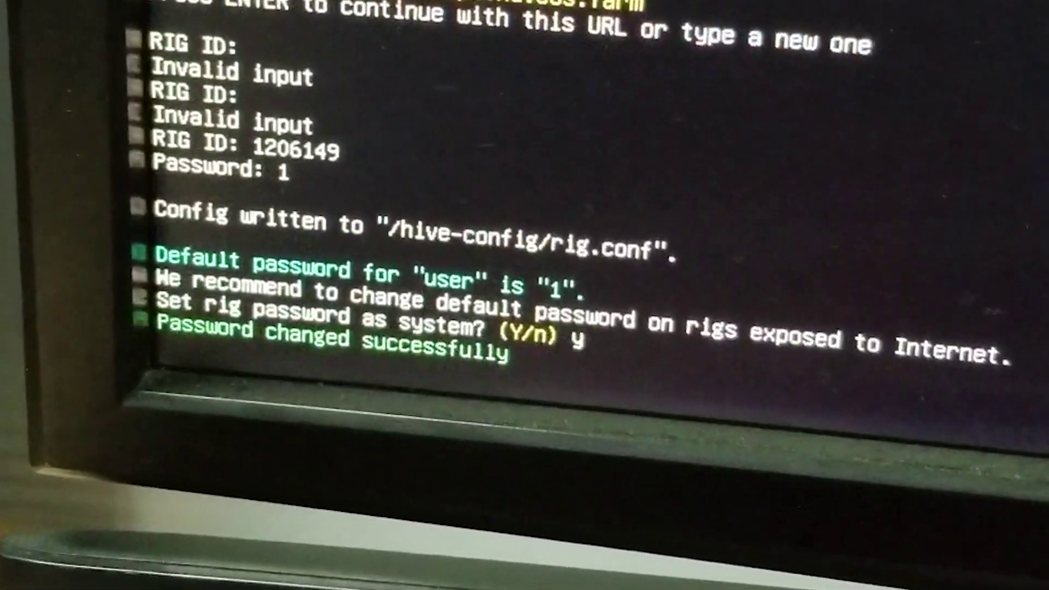